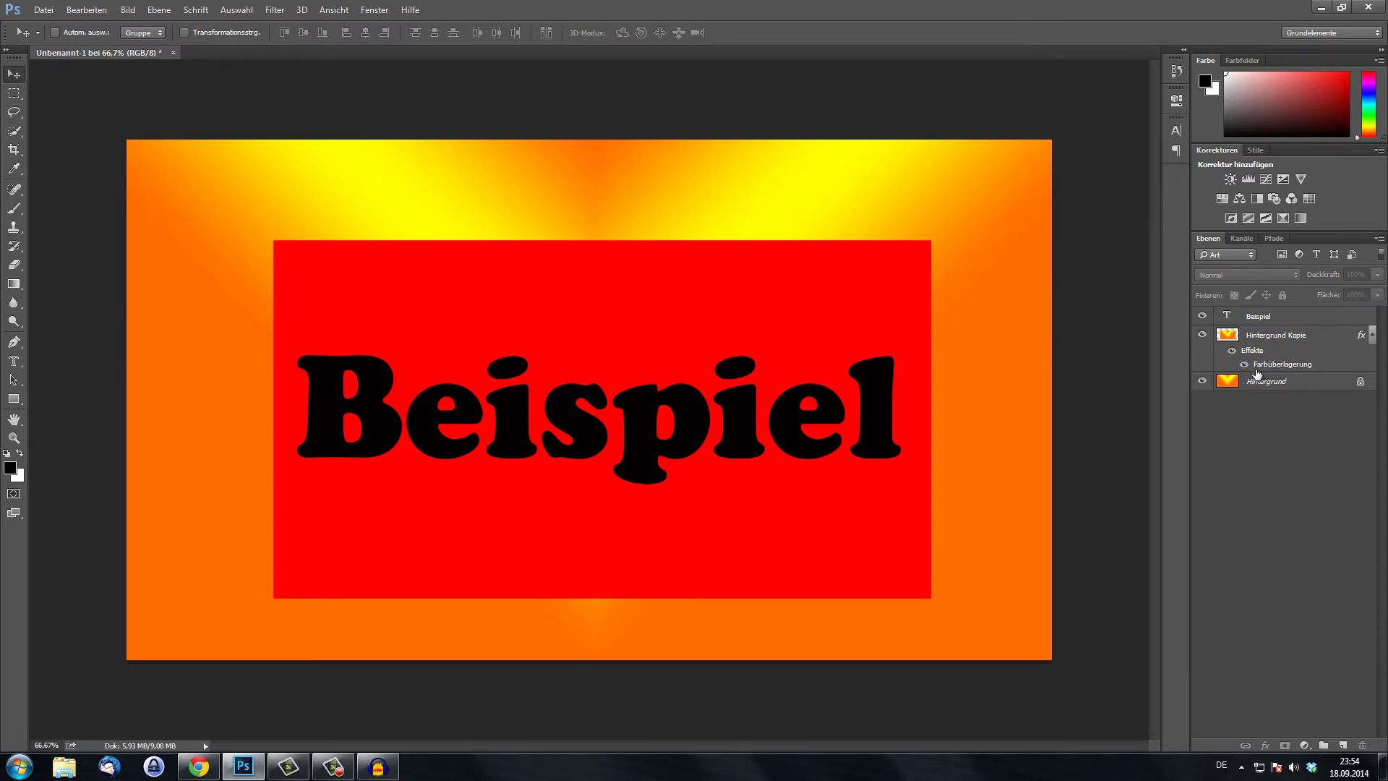
Put the red 'Hintergrund Kopie' layer into Free Transform, keeping its scale at 100%
left_click(1262, 333)
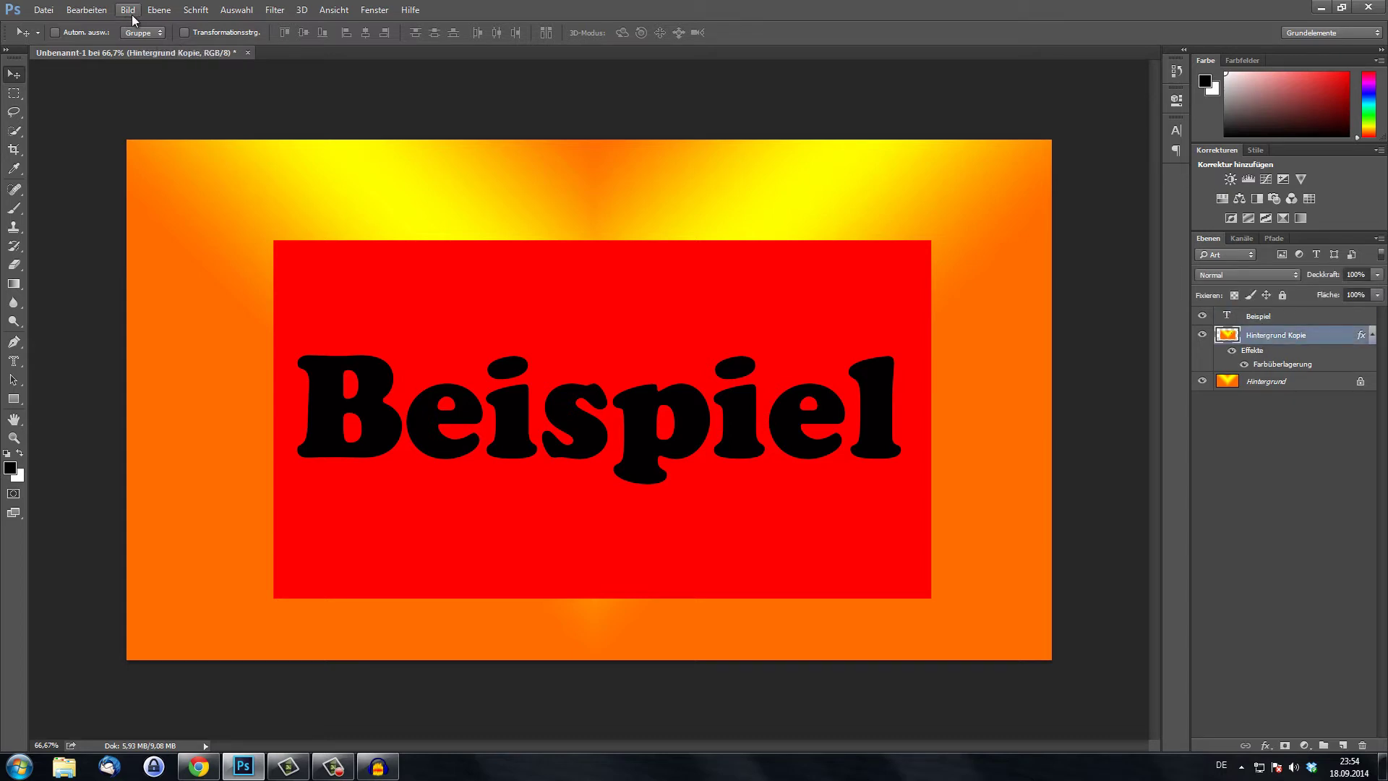
left_click(106, 13)
mouse_move(102, 305)
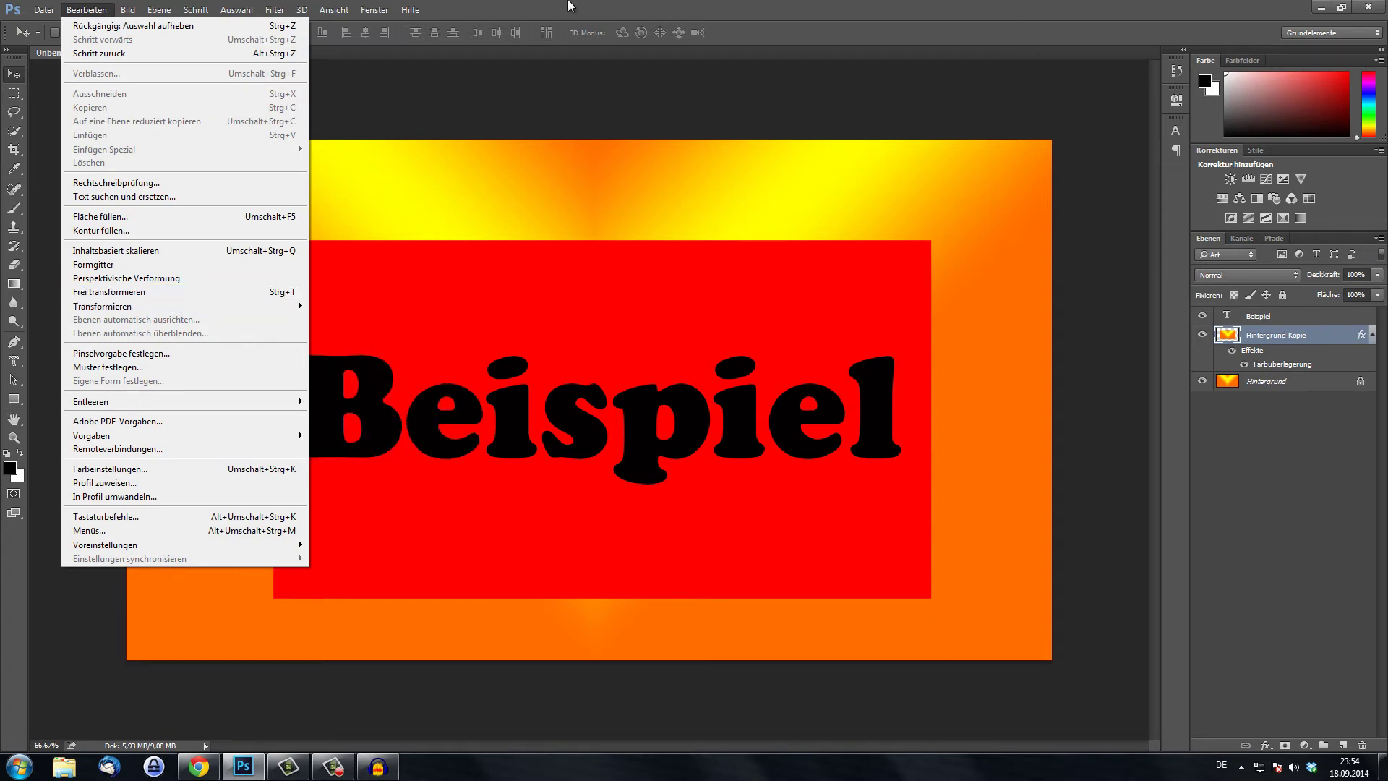
left_click(434, 438)
left_click_drag(475, 583, 476, 579)
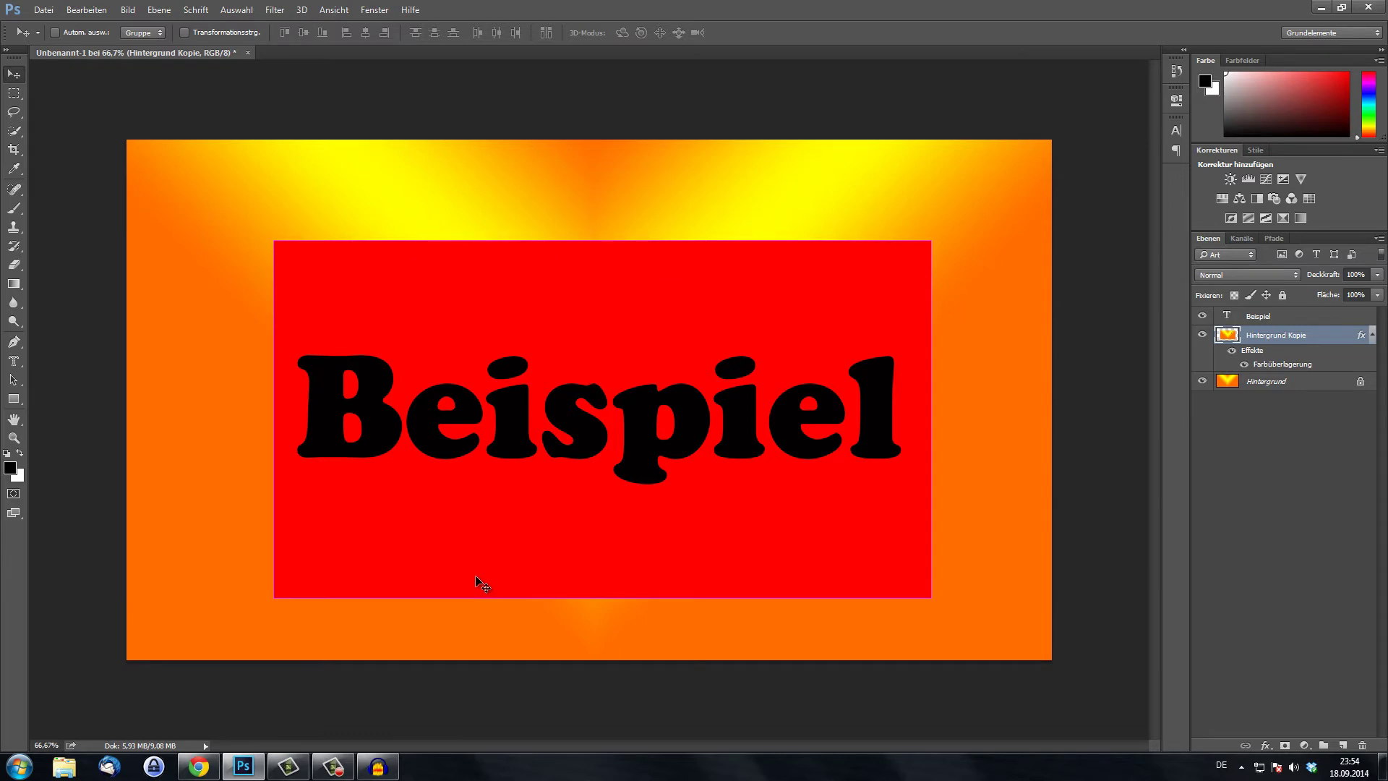
key("ctrl+t")
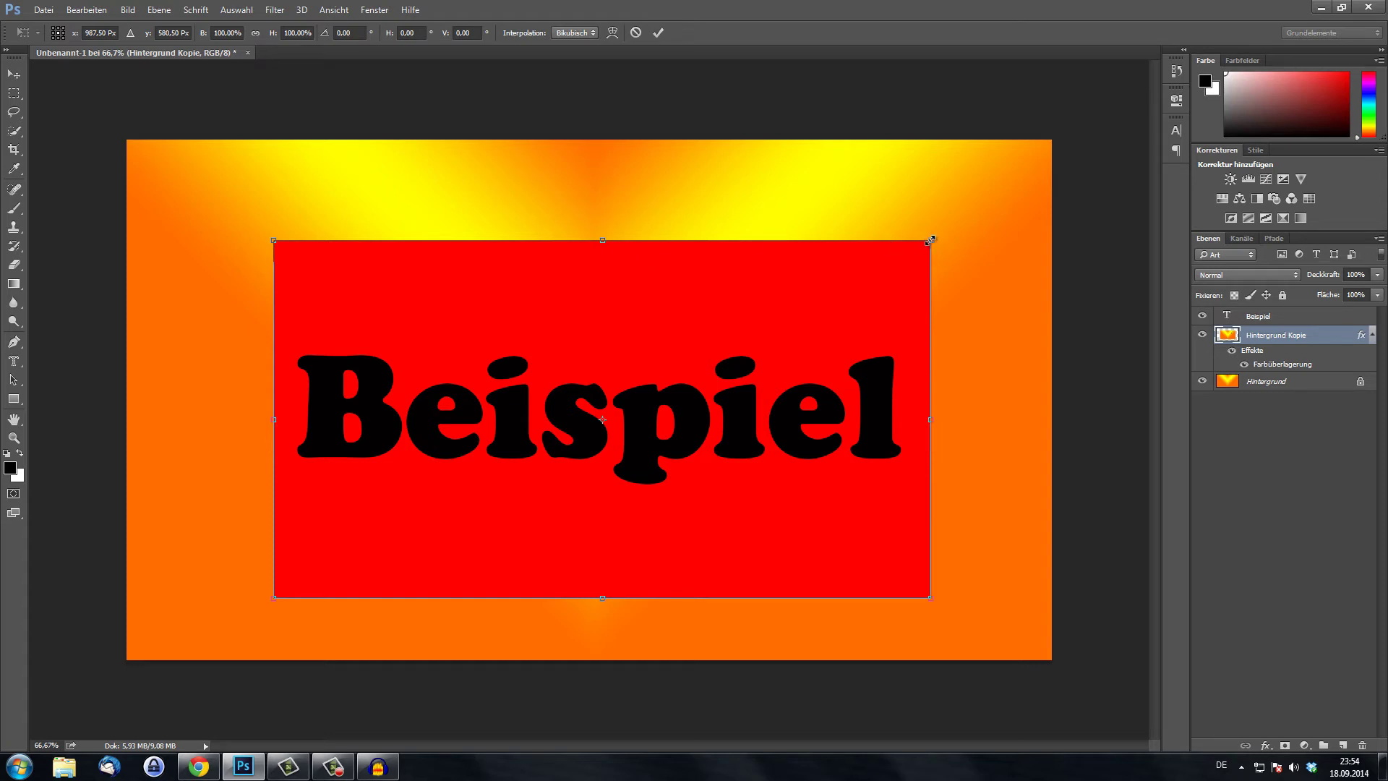
left_click_drag(930, 239, 942, 239)
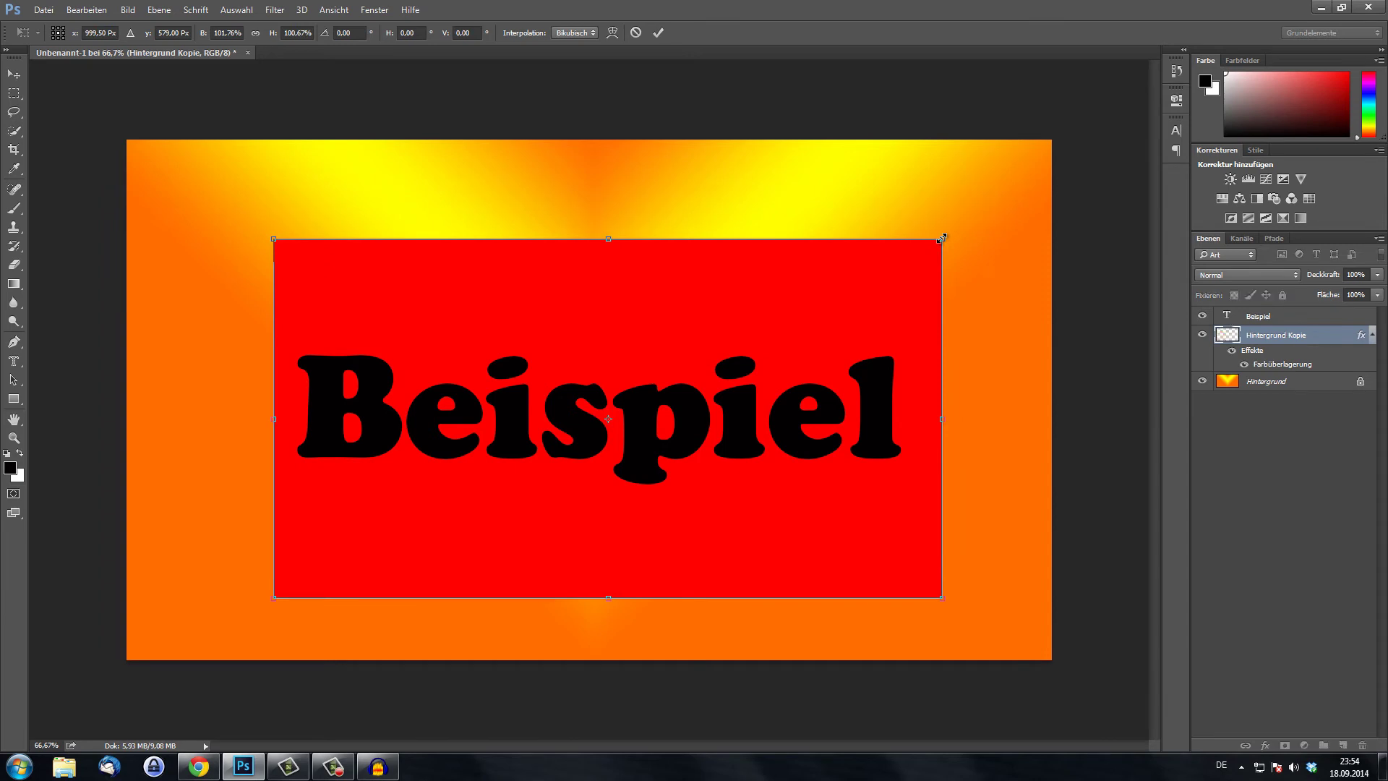
key("ctrl+z")
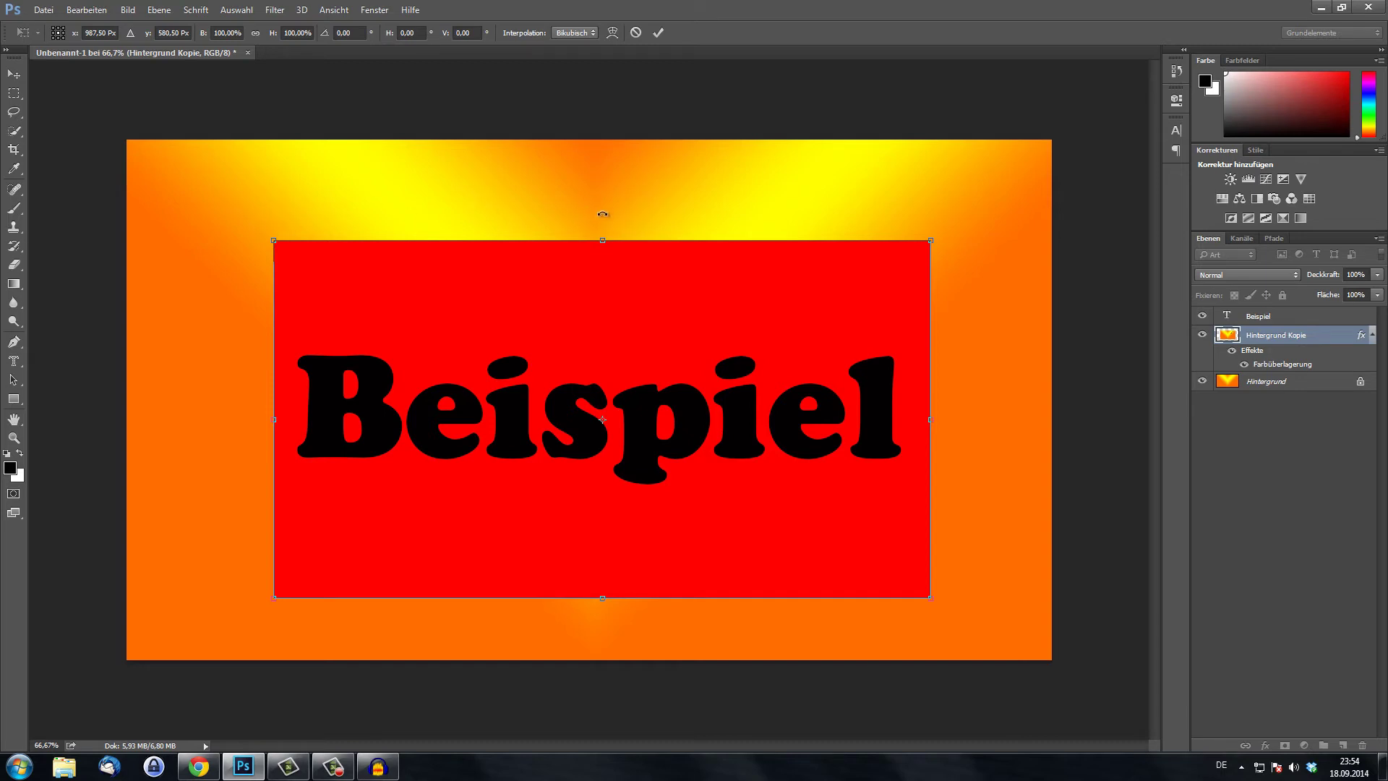
Rotate the red 'Hintergrund Kopie' rectangle to -30° and commit the transform
mouse_move(602, 214)
left_mouse_down()
mouse_move(421, 239)
mouse_move(758, 232)
mouse_move(483, 219)
mouse_move(610, 205)
mouse_move(360, 232)
mouse_move(429, 231)
mouse_move(370, 287)
mouse_move(365, 407)
mouse_move(509, 255)
mouse_move(607, 217)
mouse_move(602, 227)
mouse_move(731, 239)
mouse_move(828, 307)
mouse_move(853, 354)
mouse_move(590, 275)
mouse_move(629, 279)
mouse_move(506, 278)
left_mouse_up()
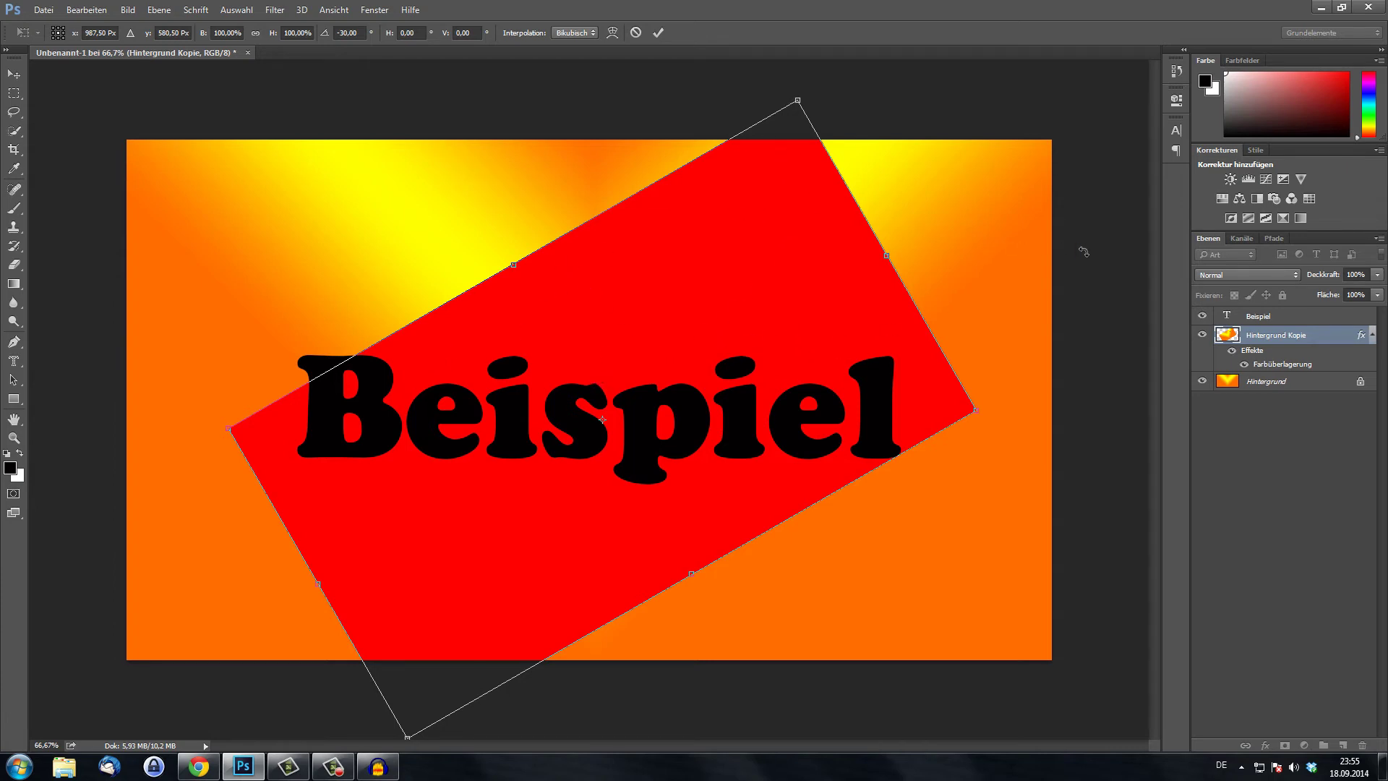
key("Escape")
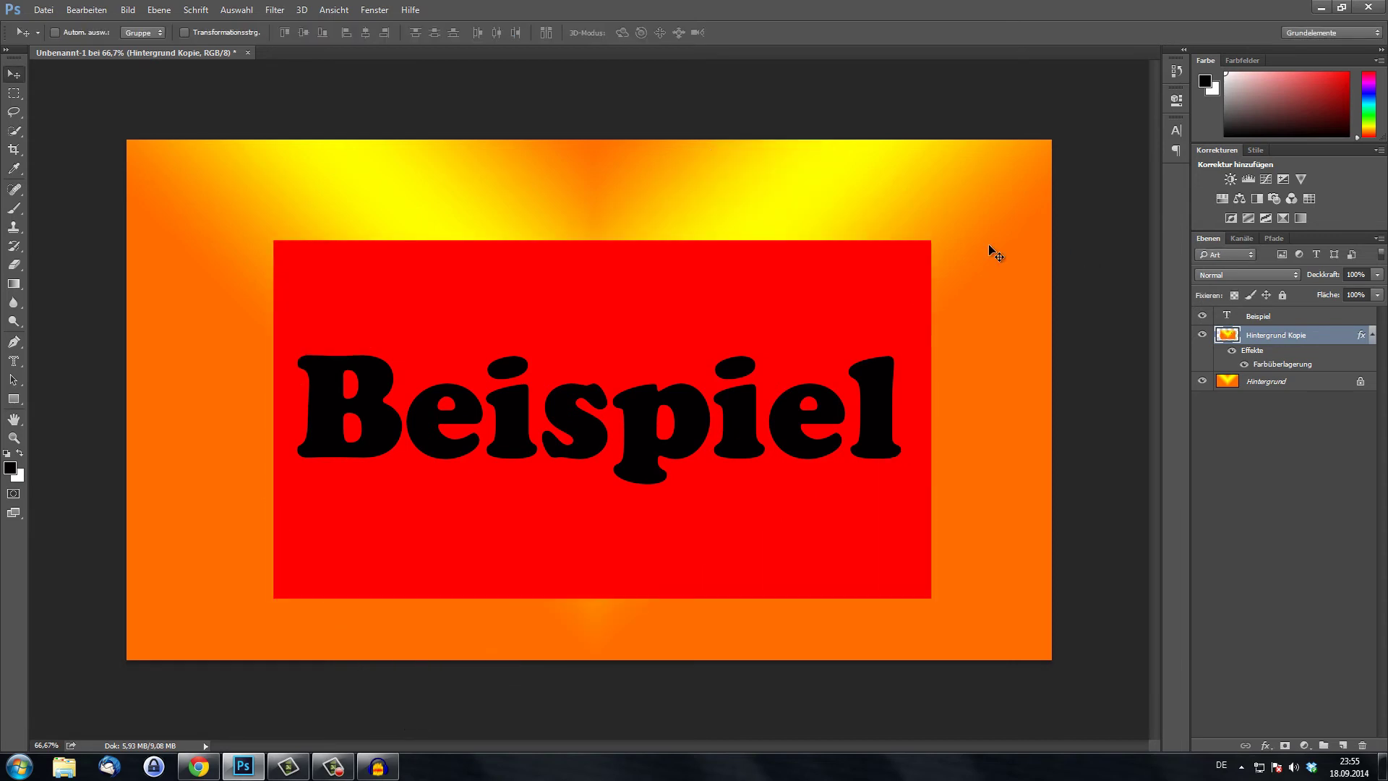
key("ctrl")
key("ctrl+t")
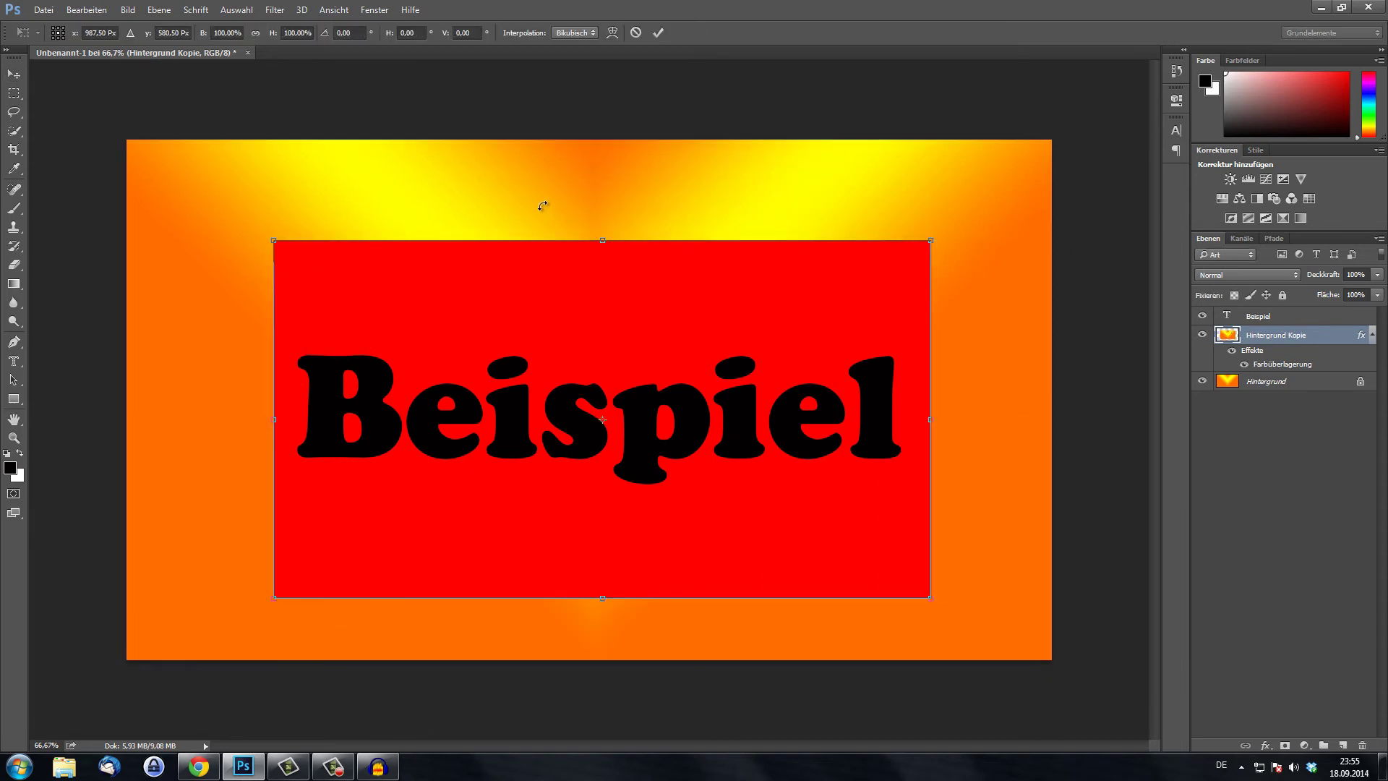
left_click_drag(602, 223, 478, 237)
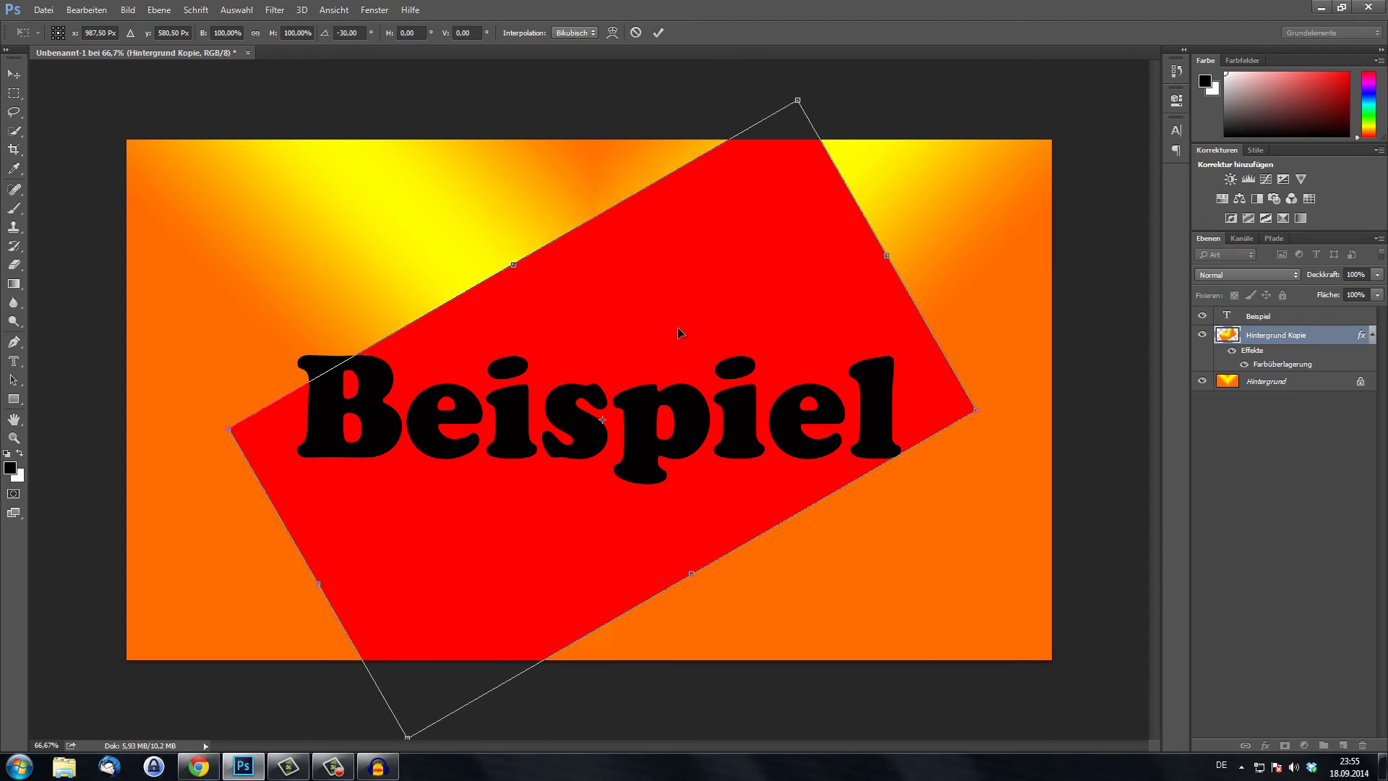
key("Return")
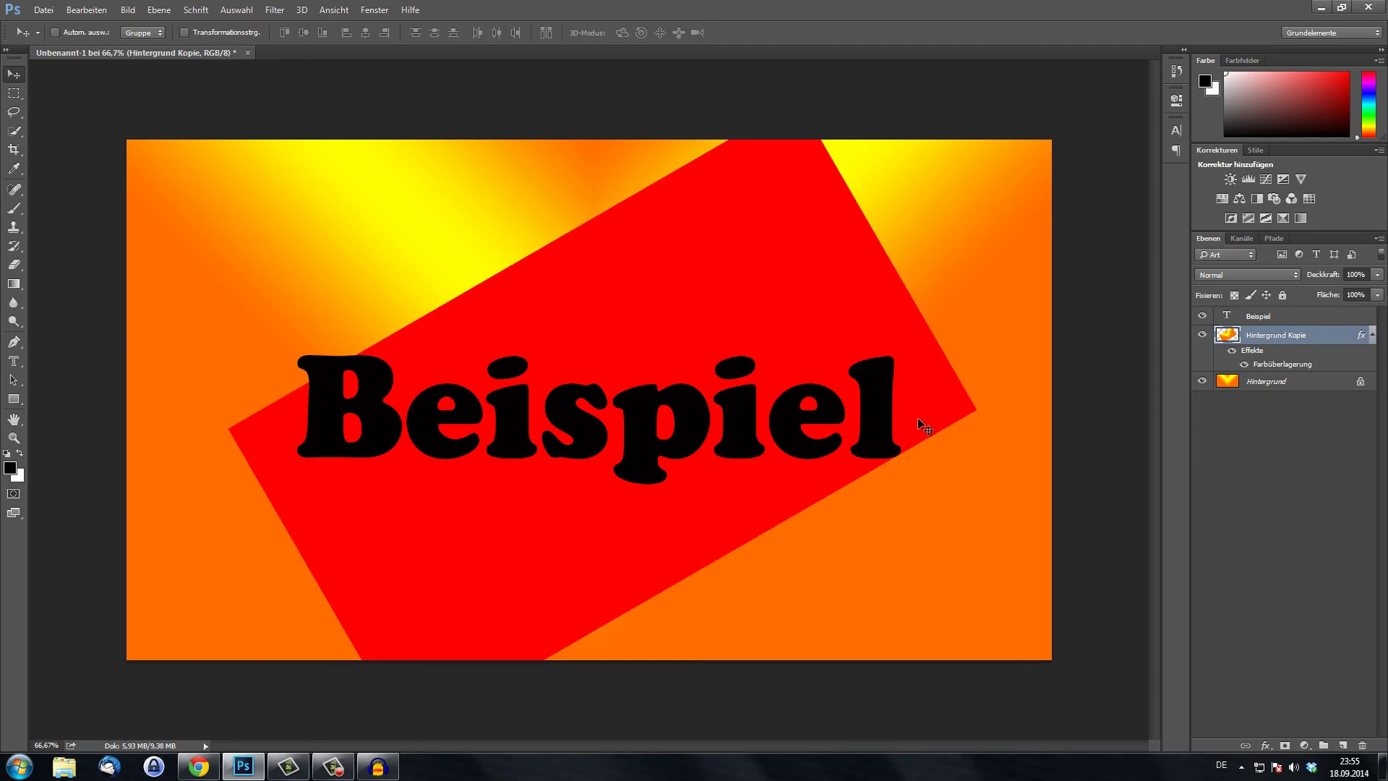
Rotate the Beispiel text layer about 15° clockwise with Frei transformieren and commit it
left_click(1258, 316)
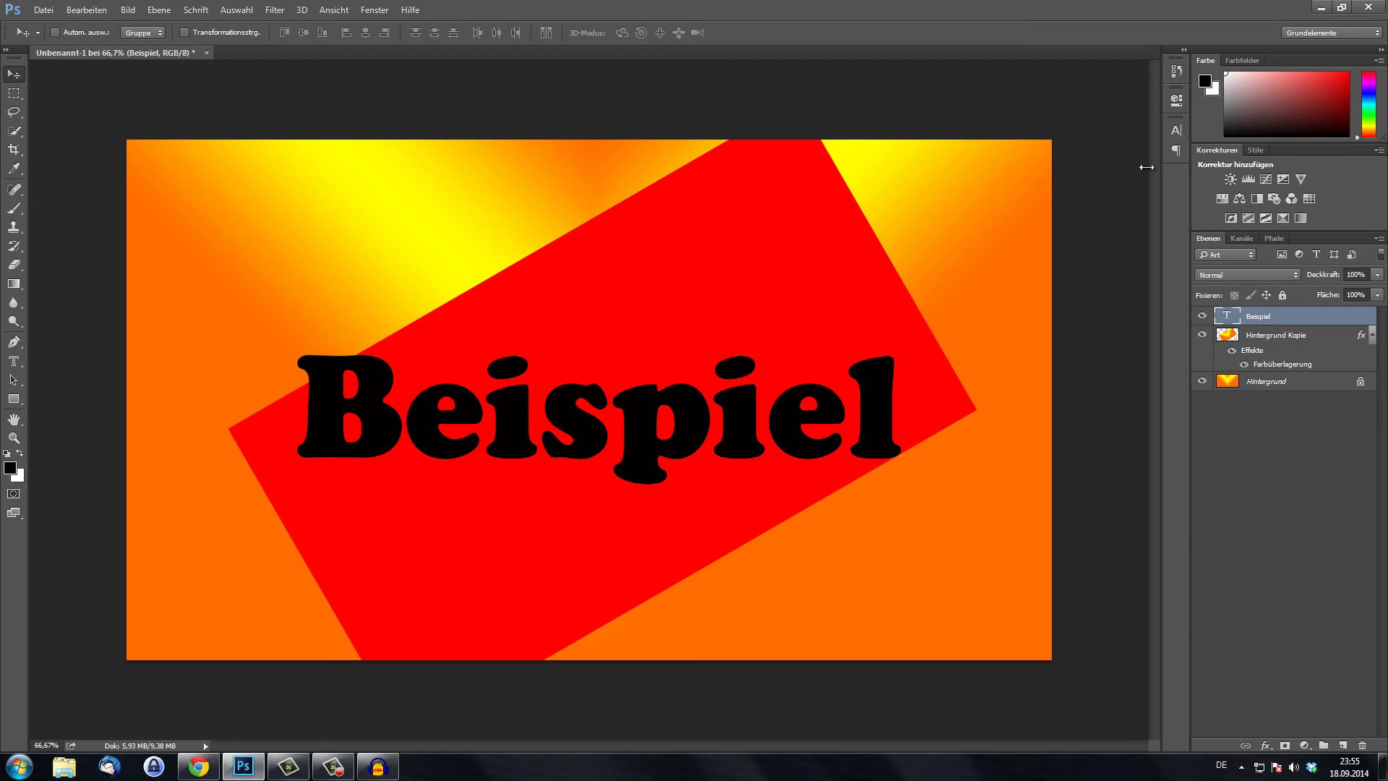
left_click(86, 9)
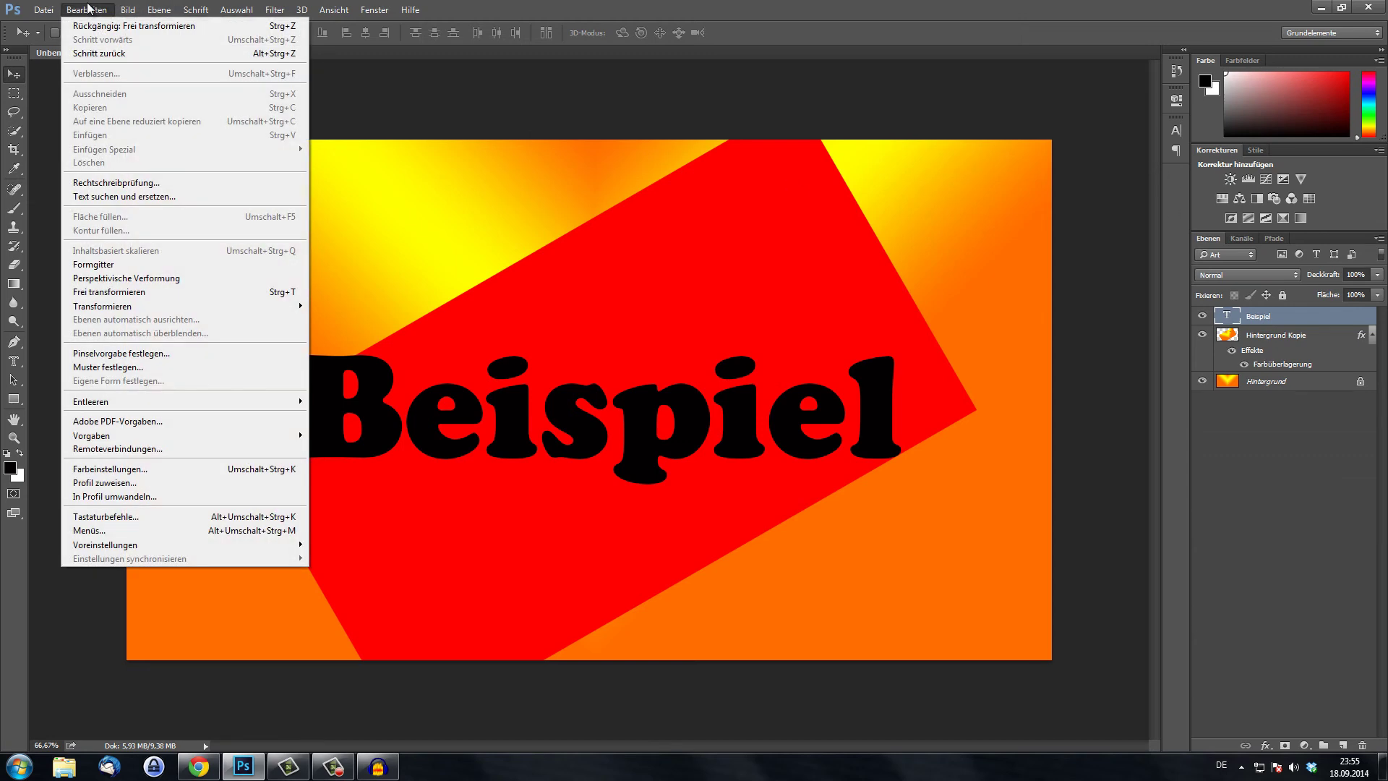
left_click(118, 293)
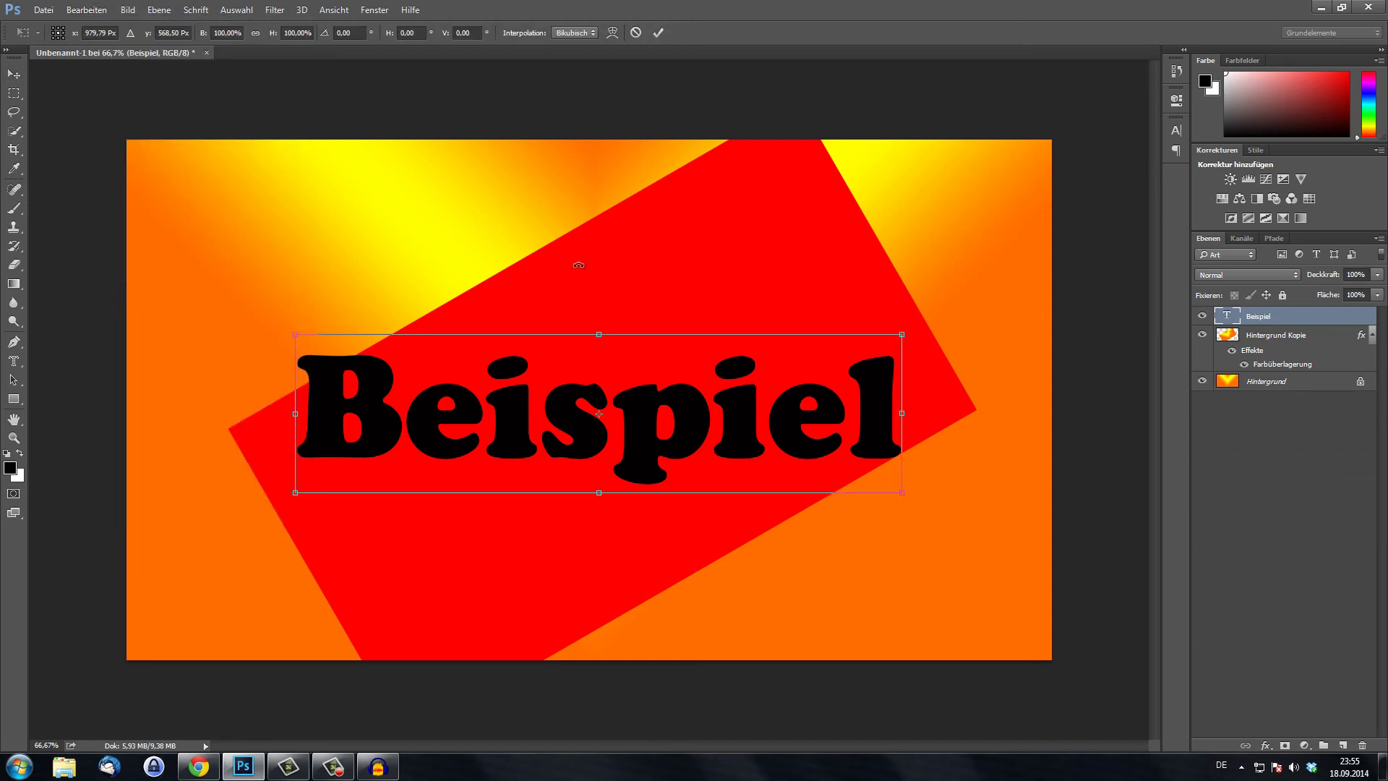
mouse_move(300, 314)
left_mouse_down()
mouse_move(395, 273)
mouse_move(511, 250)
mouse_move(422, 286)
left_mouse_up()
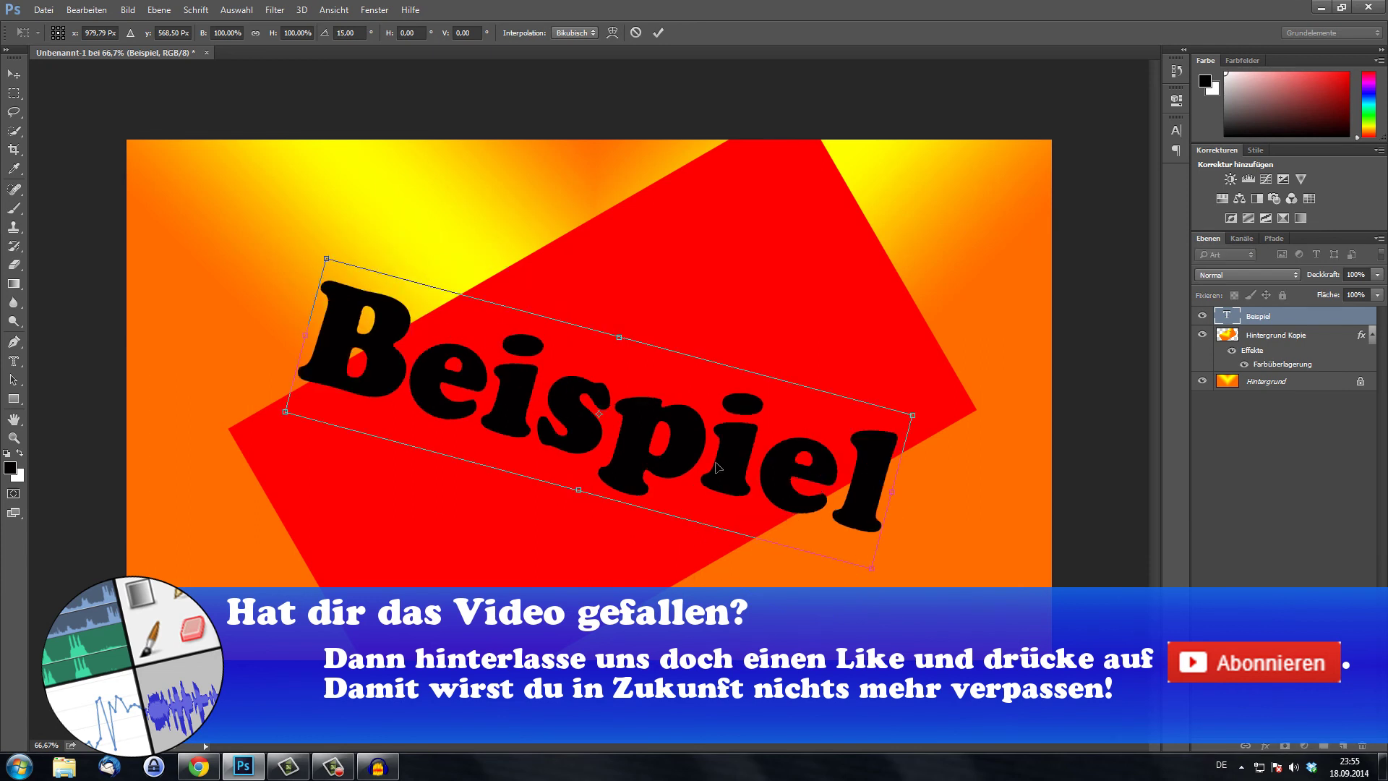
key("Return")
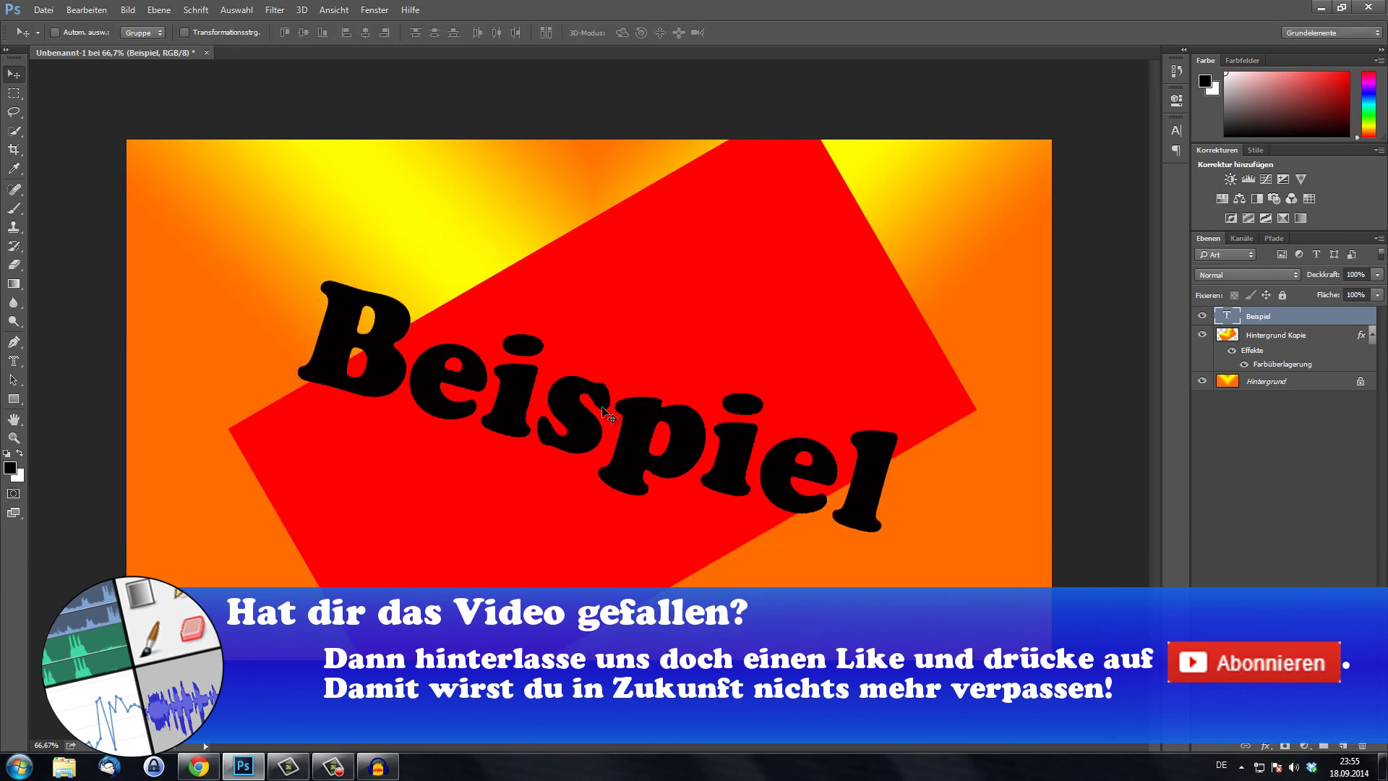